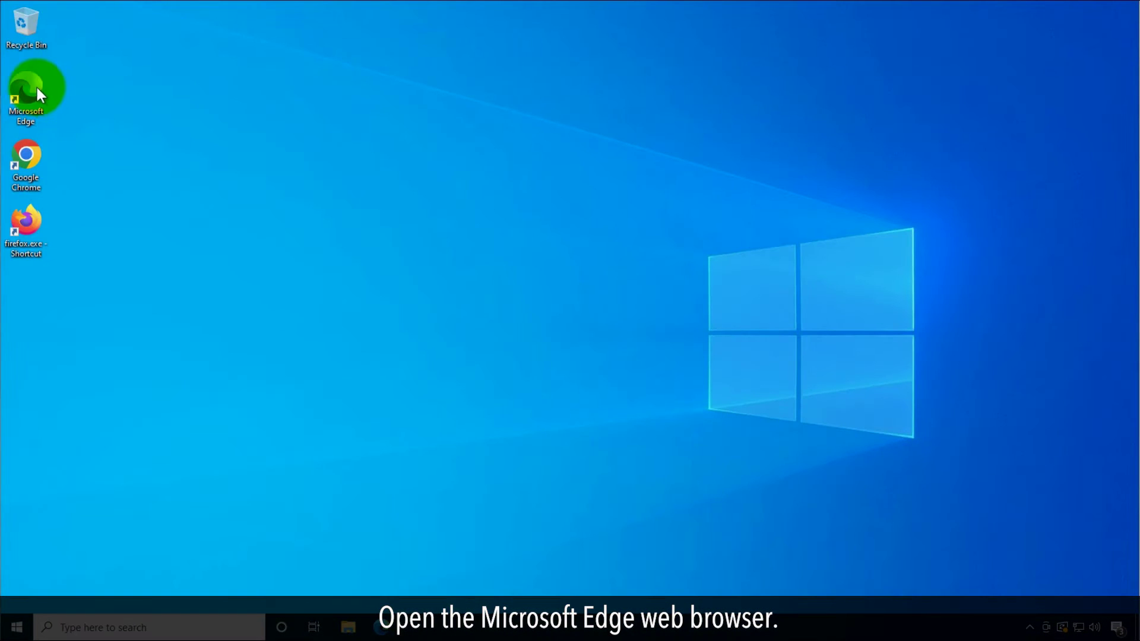
Step: Launch Microsoft Edge and go to its Settings page from the Settings and more menu
double_click(37, 85)
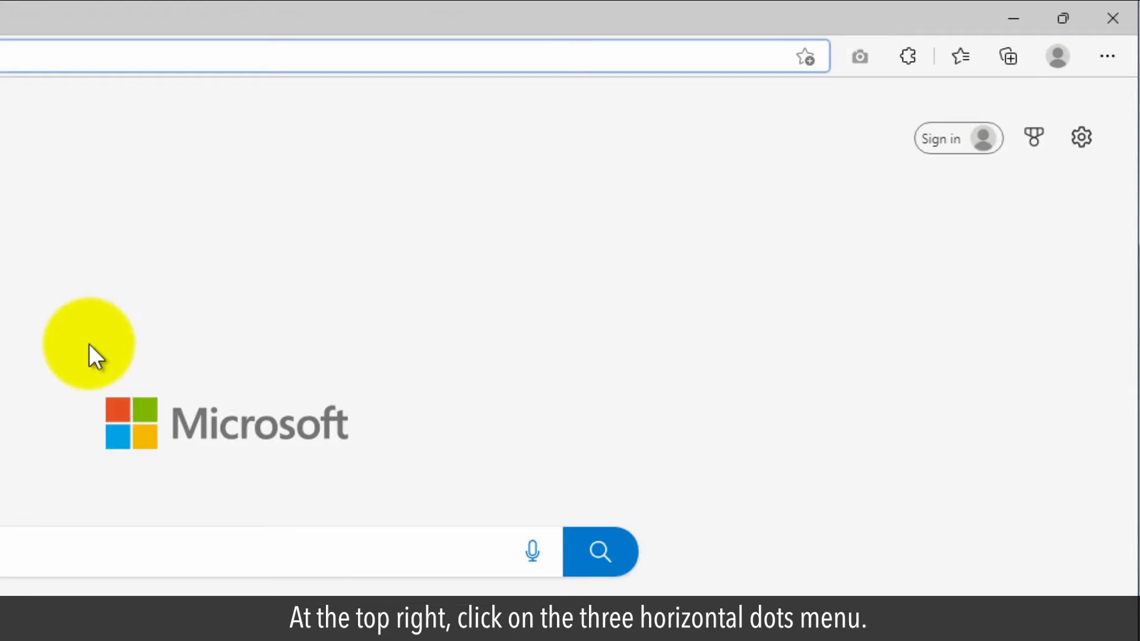
click(1111, 57)
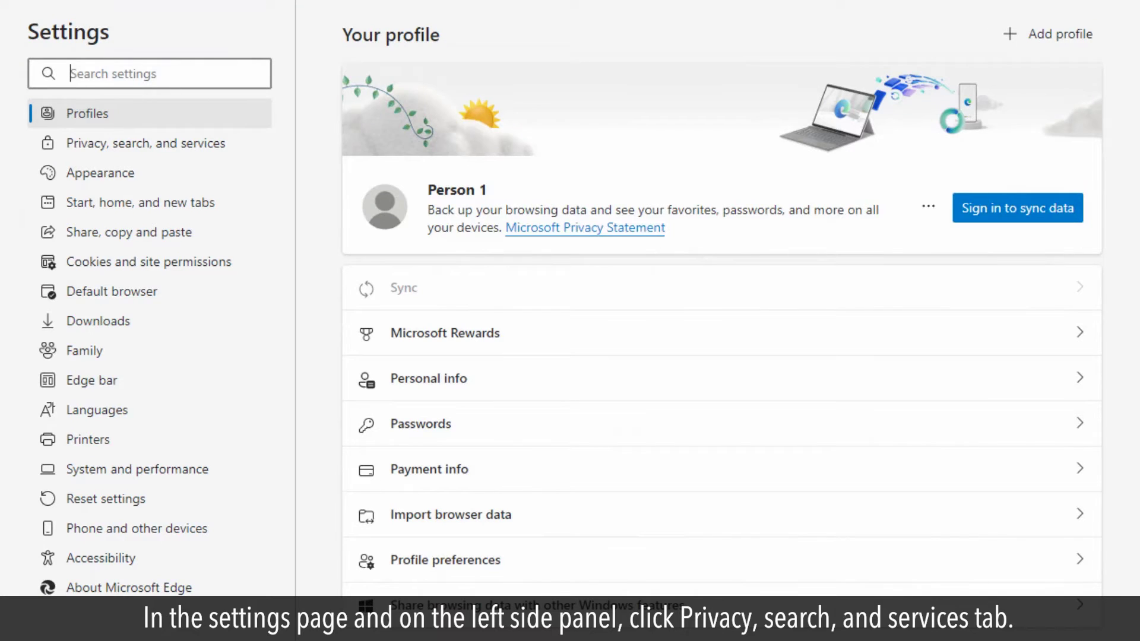
Step: Go to Privacy, search, and services and show the Address bar and search settings
click(191, 151)
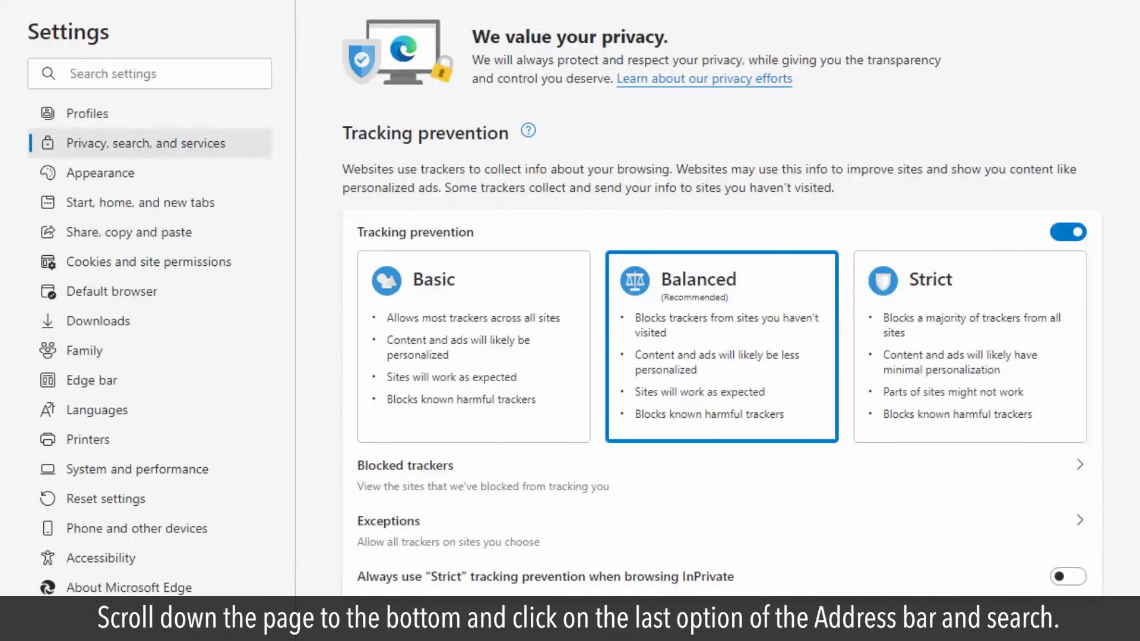
scroll(713, 357, down, 5)
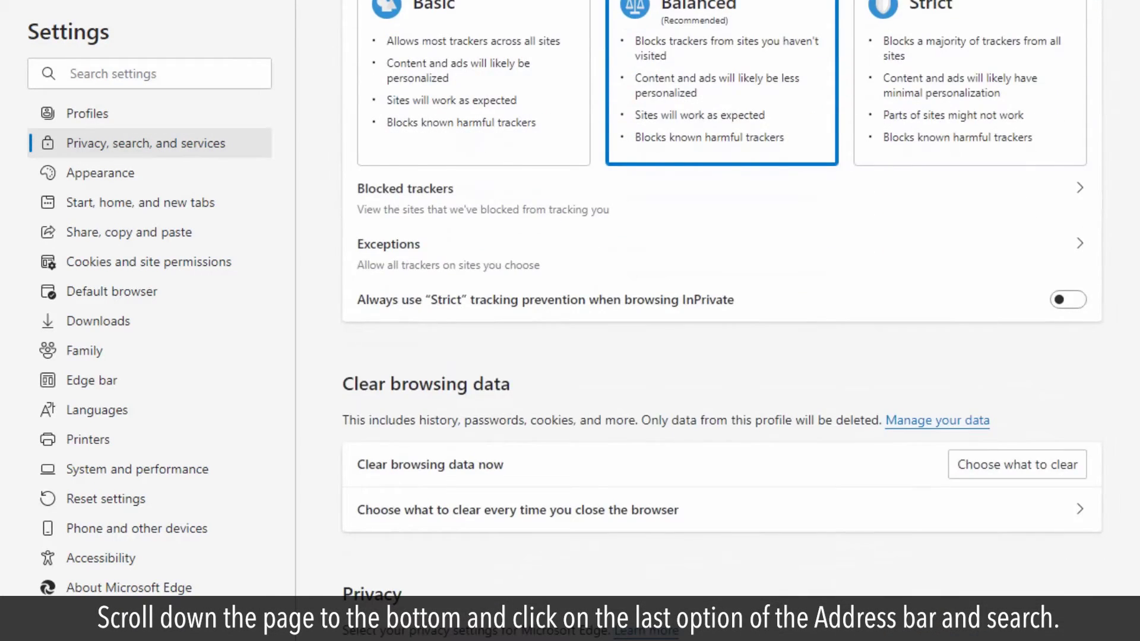
scroll(713, 357, down, 5)
scroll(712, 357, down, 3)
scroll(712, 356, down, 5)
scroll(714, 357, down, 2)
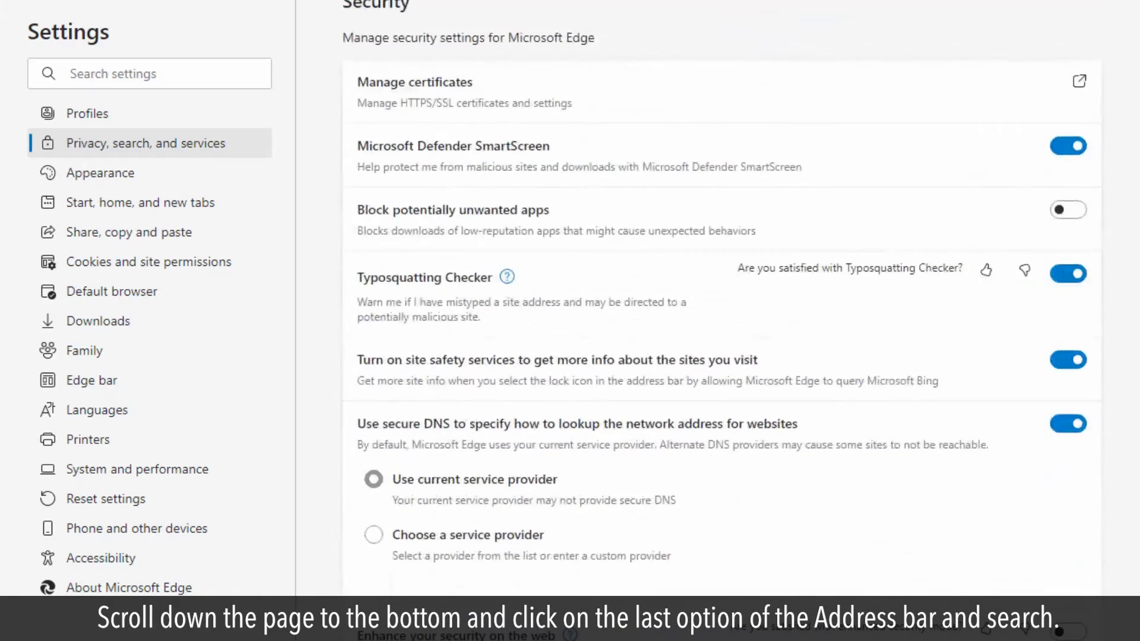
scroll(713, 356, down, 4)
scroll(713, 357, down, 3)
scroll(713, 356, down, 2)
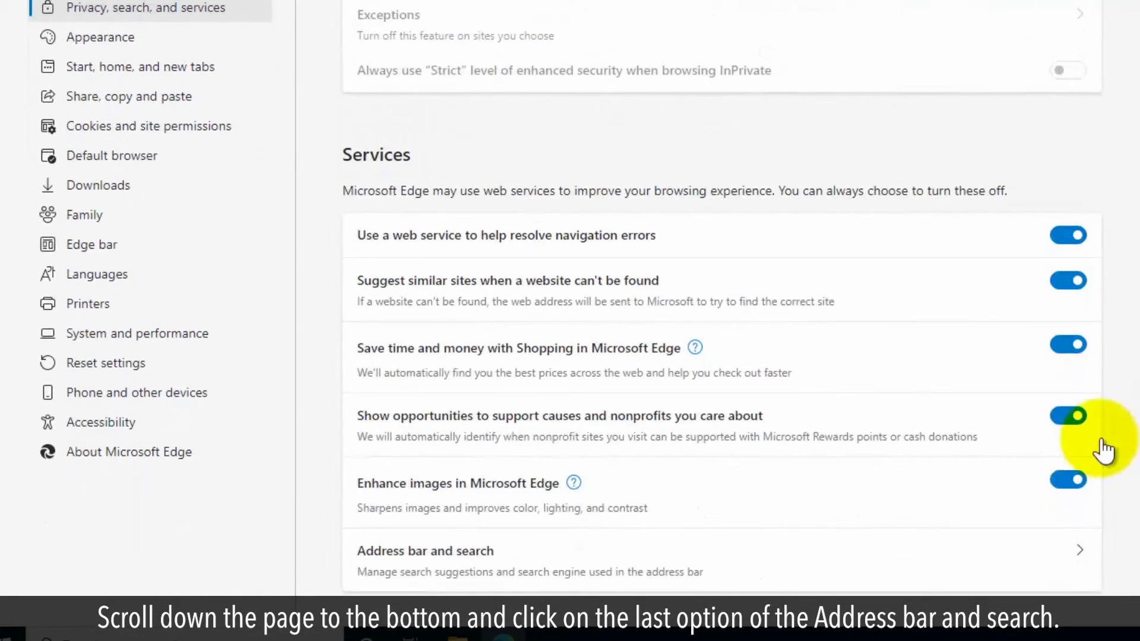
click(460, 560)
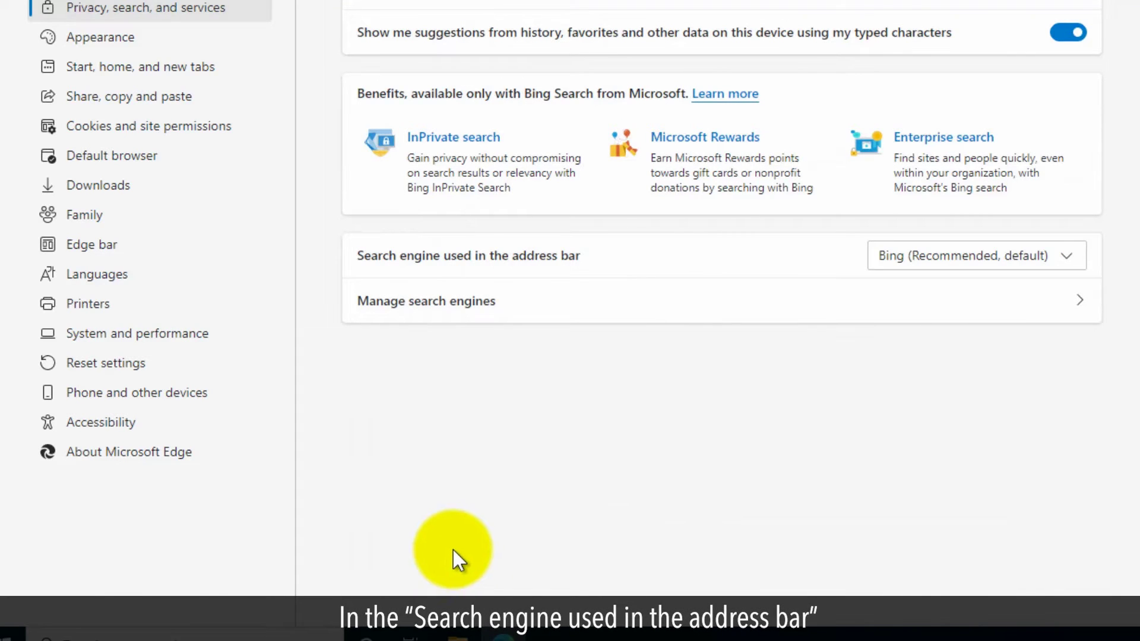
Step: Change Edge's address-bar search engine from Bing to Google, then close the browser
drag(357, 256, 584, 262)
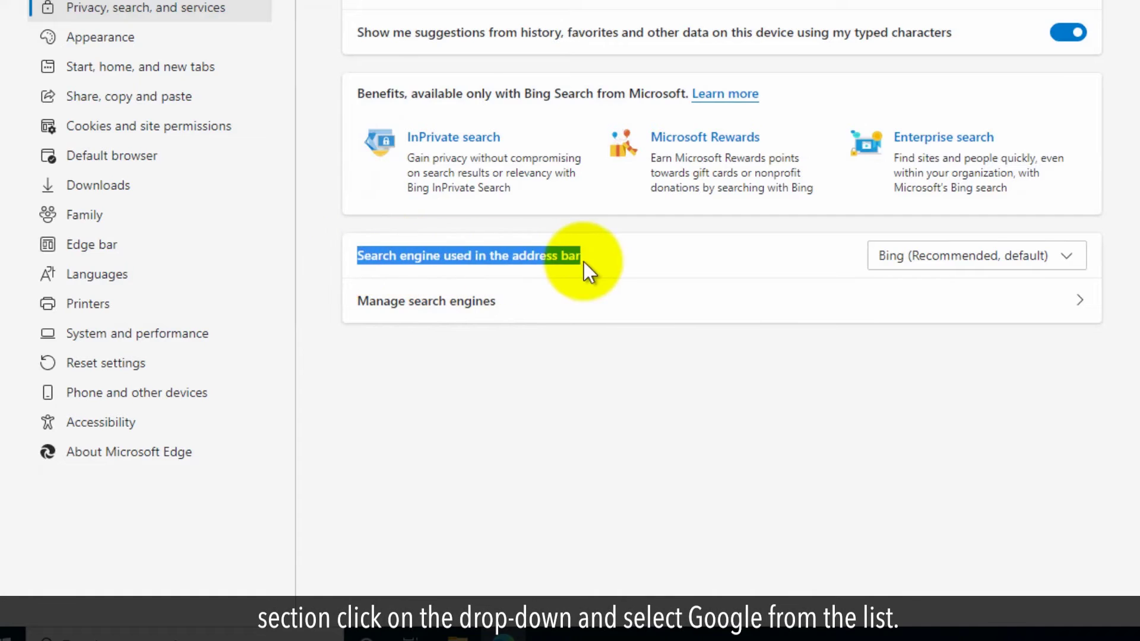
click(696, 435)
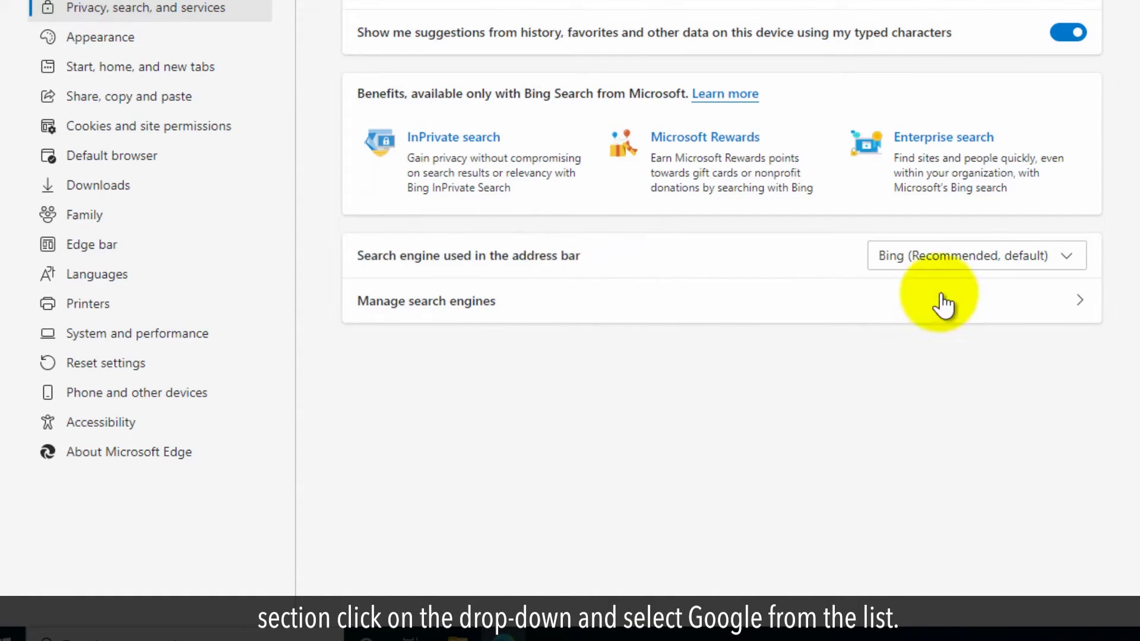
click(963, 259)
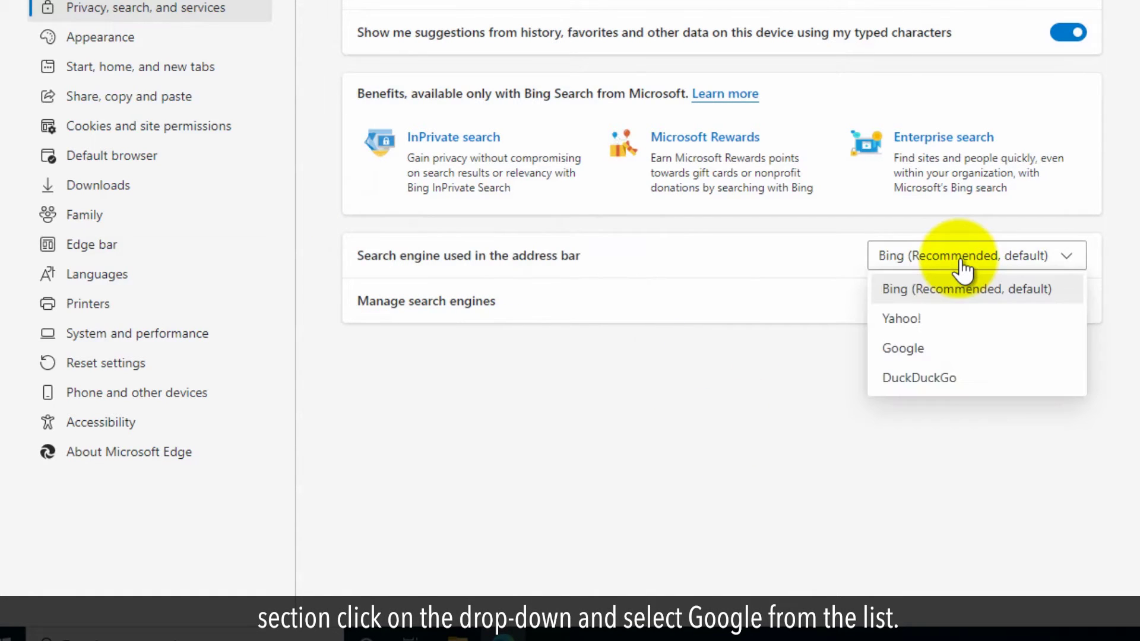
click(927, 351)
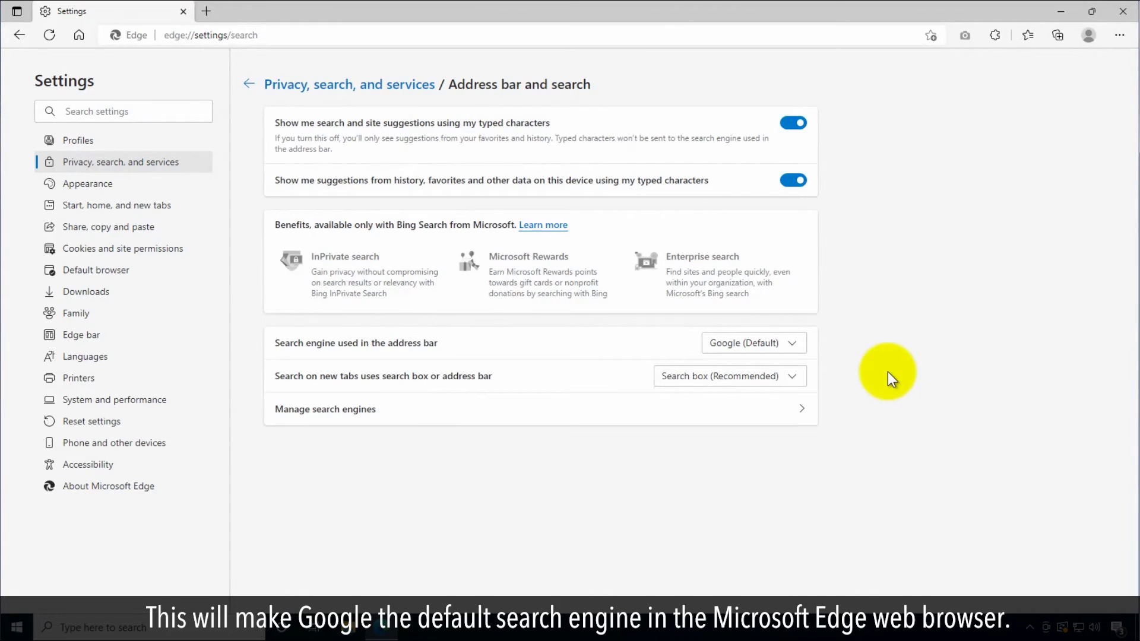
click(1124, 13)
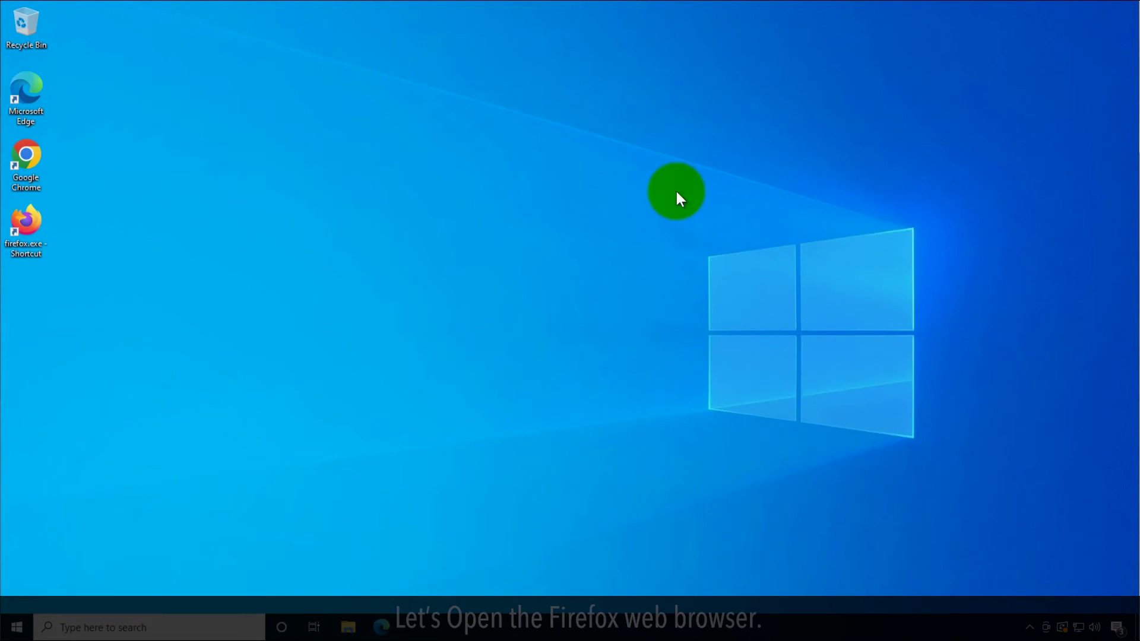
Step: Launch Firefox, dismiss the What's New tab, and go to its Settings page
double_click(35, 215)
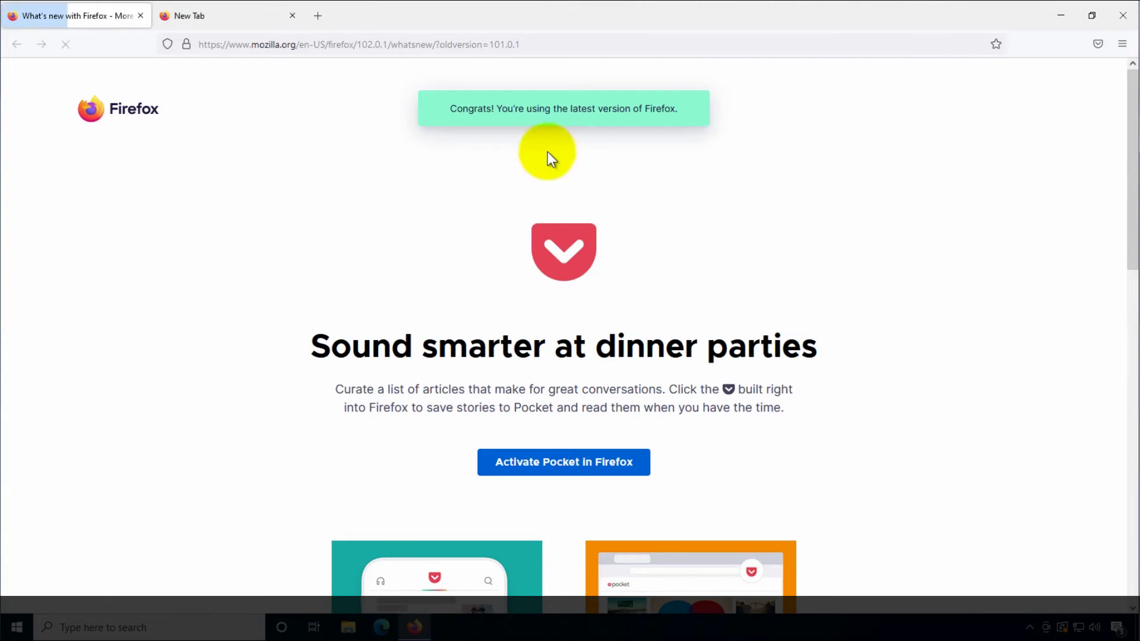
click(143, 17)
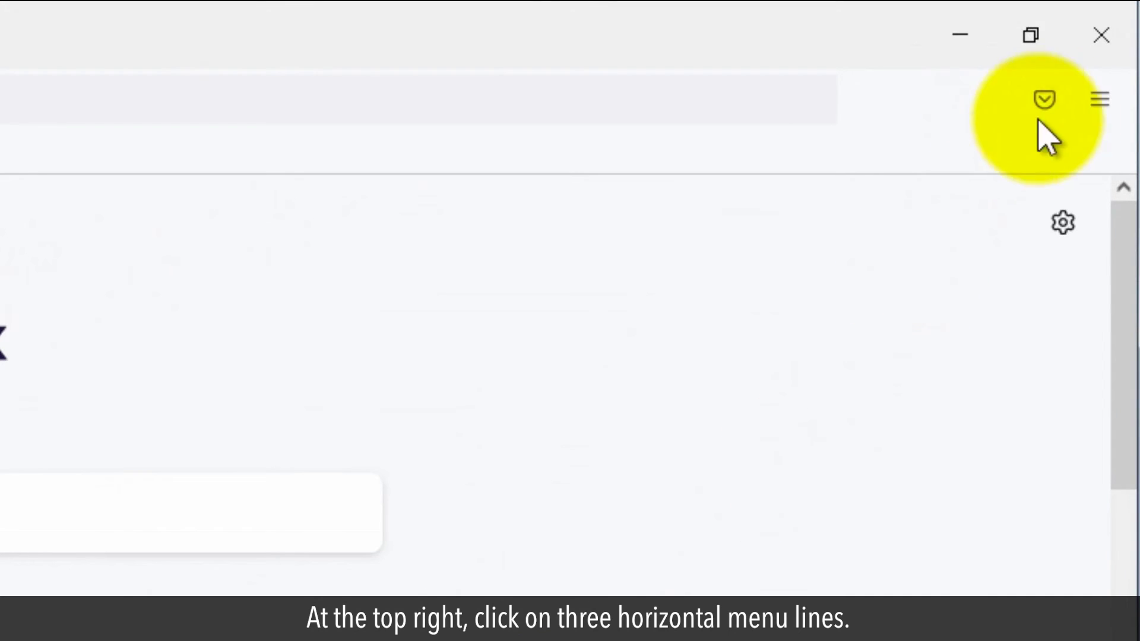
click(1100, 100)
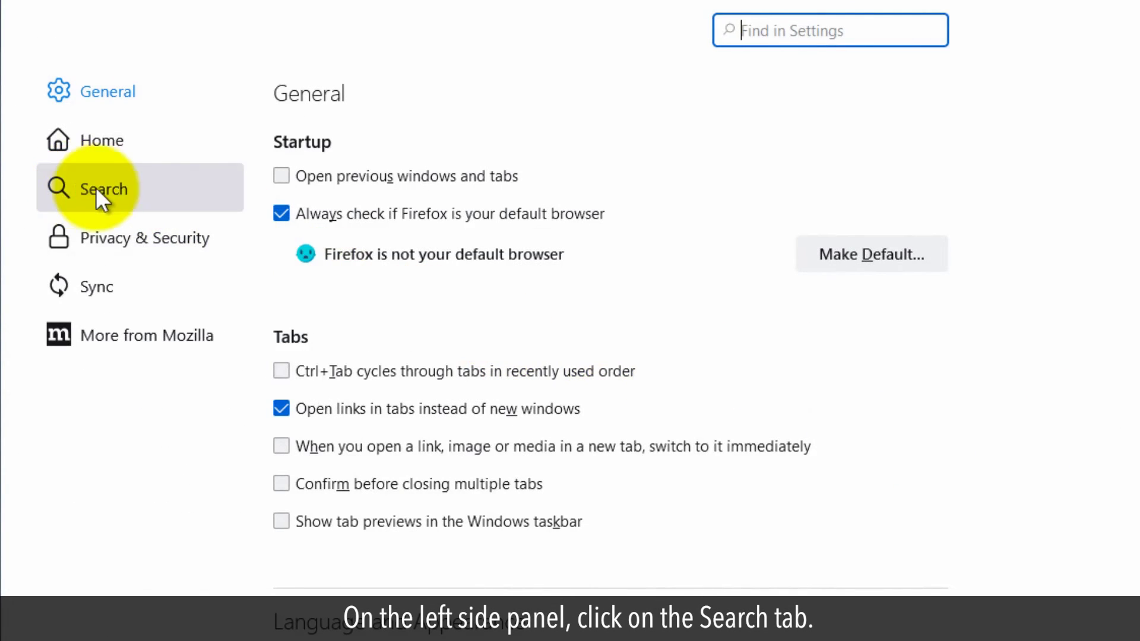
Step: Switch Firefox's default search engine from Bing to Google under Search, then close Firefox
click(119, 186)
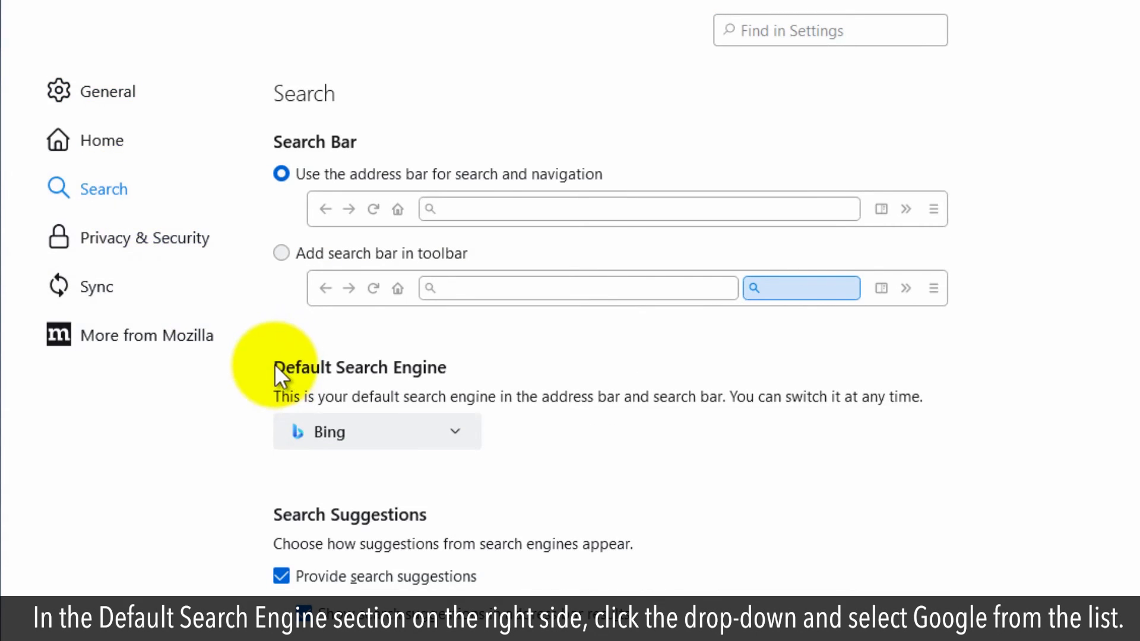
drag(274, 367, 456, 361)
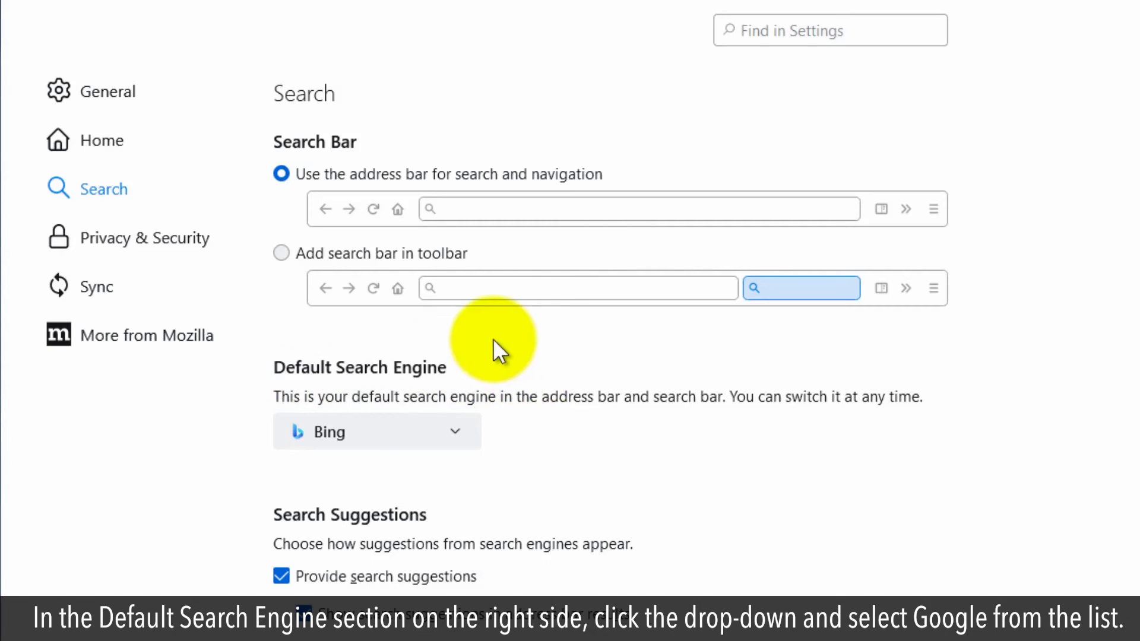
click(450, 429)
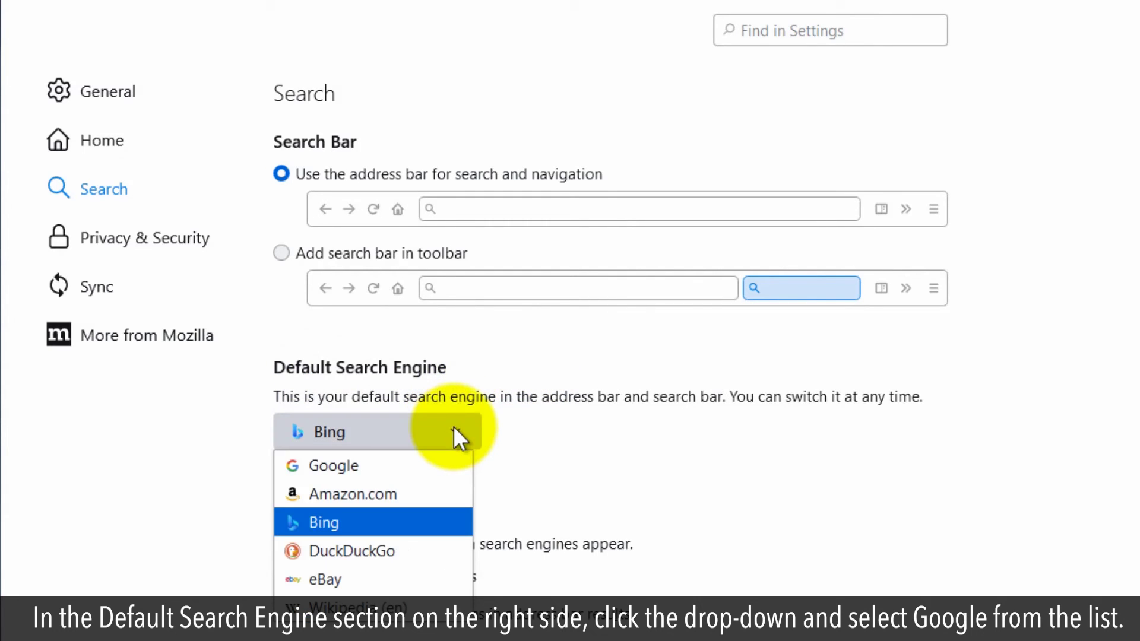
click(378, 467)
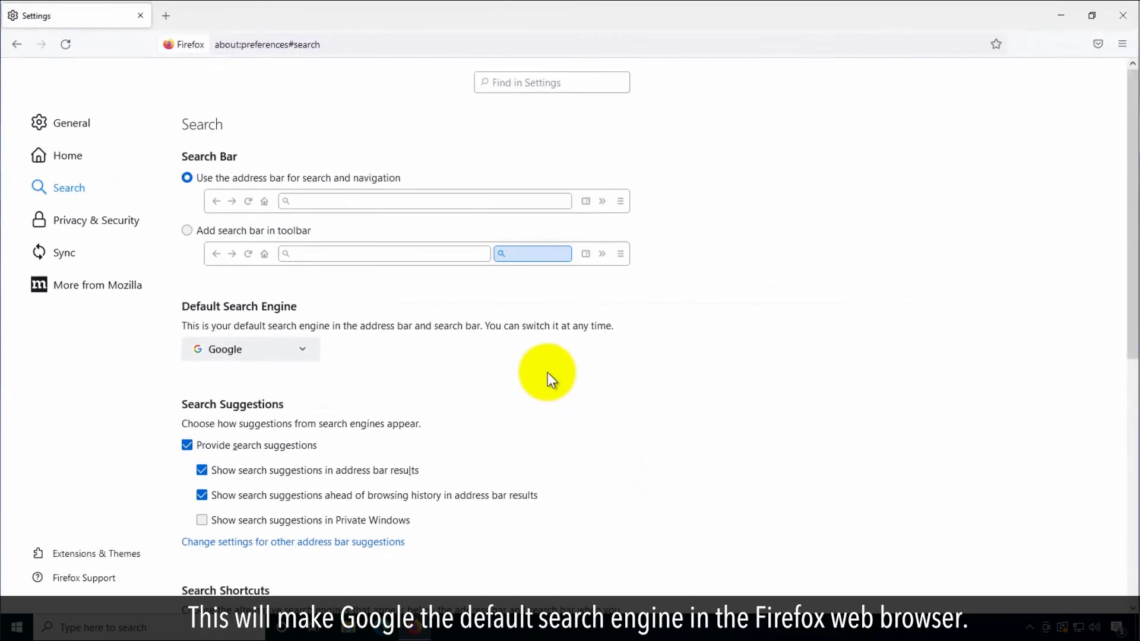
click(1122, 16)
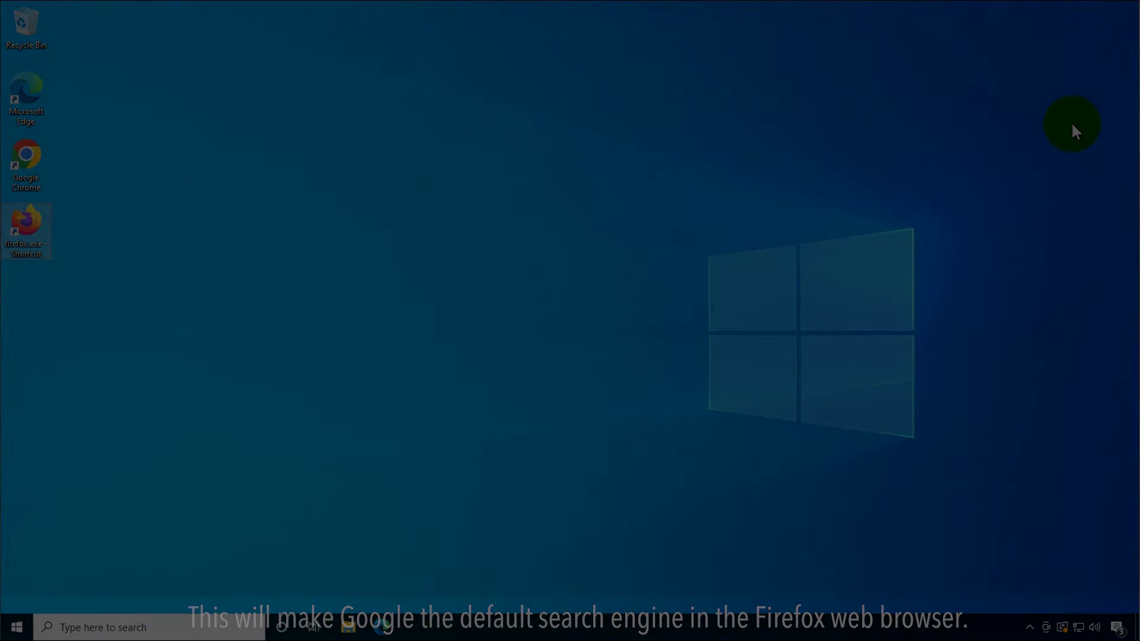